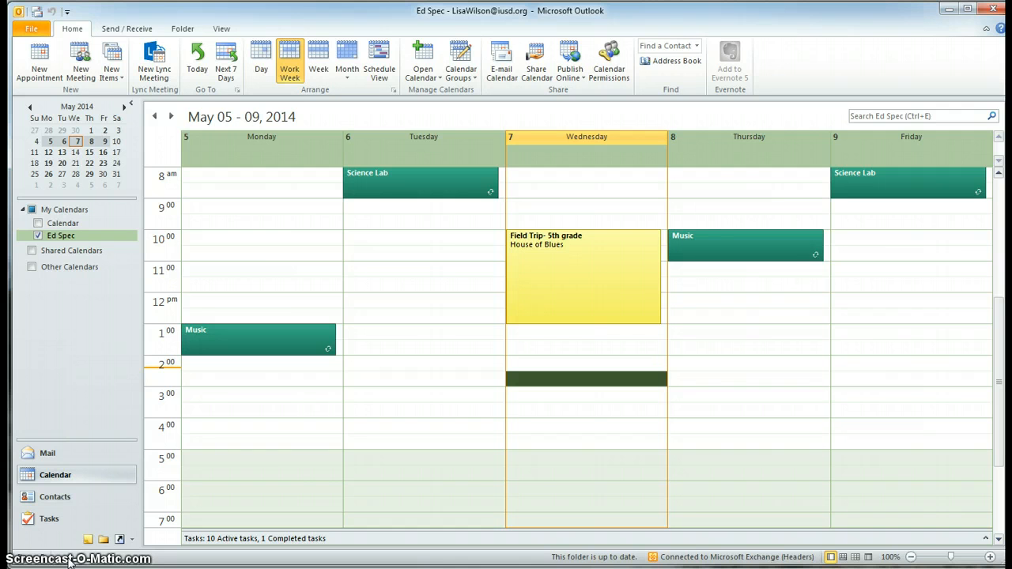
Create a new calendar folder named Services from the Ed Spec calendar.
click(204, 416)
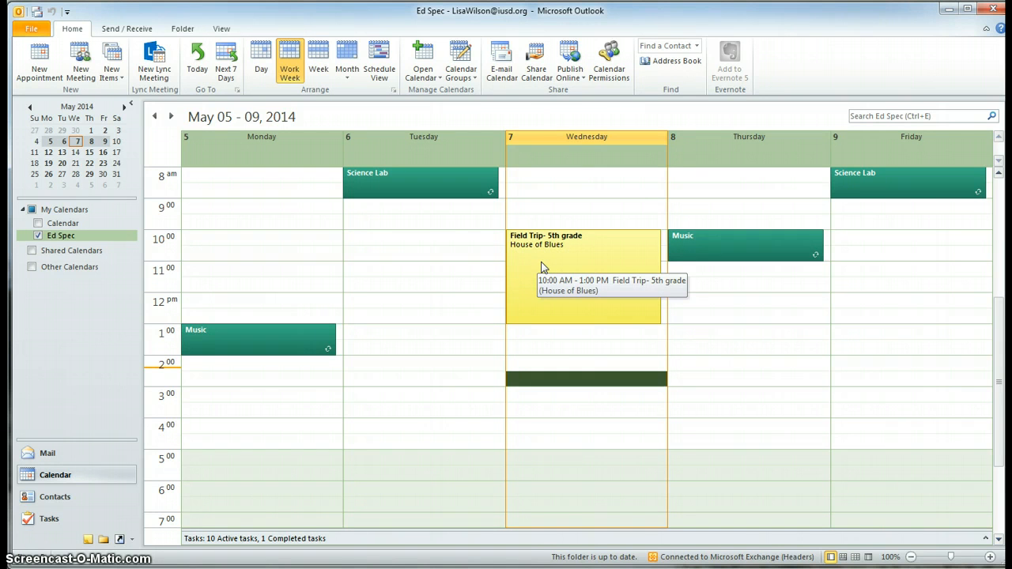
right_click(63, 235)
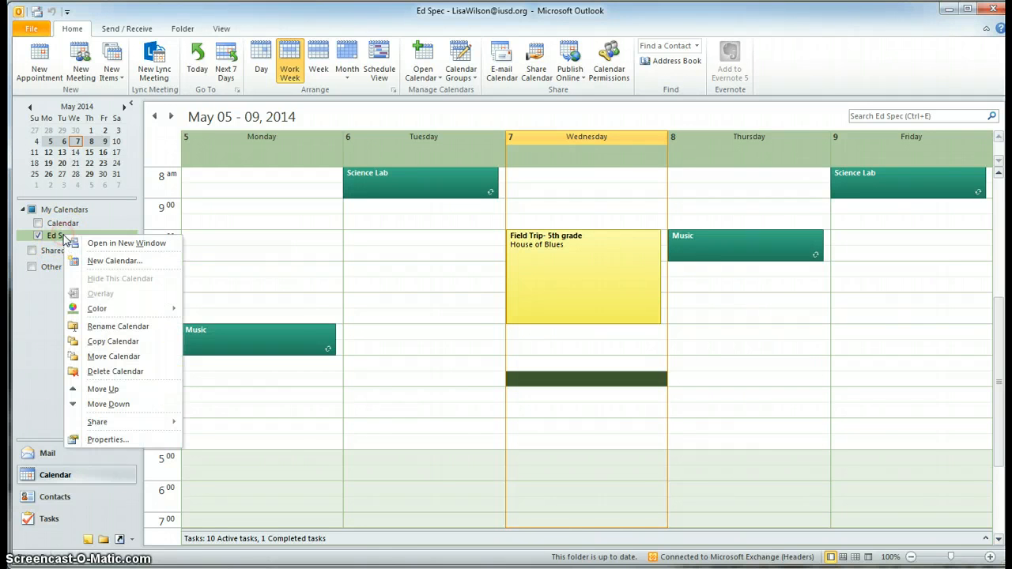
click(101, 266)
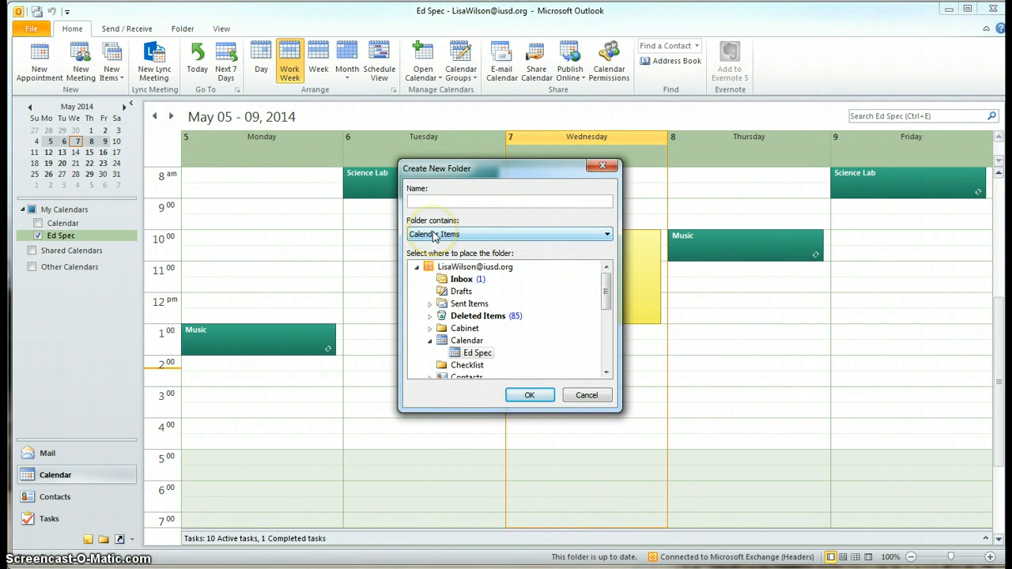
text(Servic)
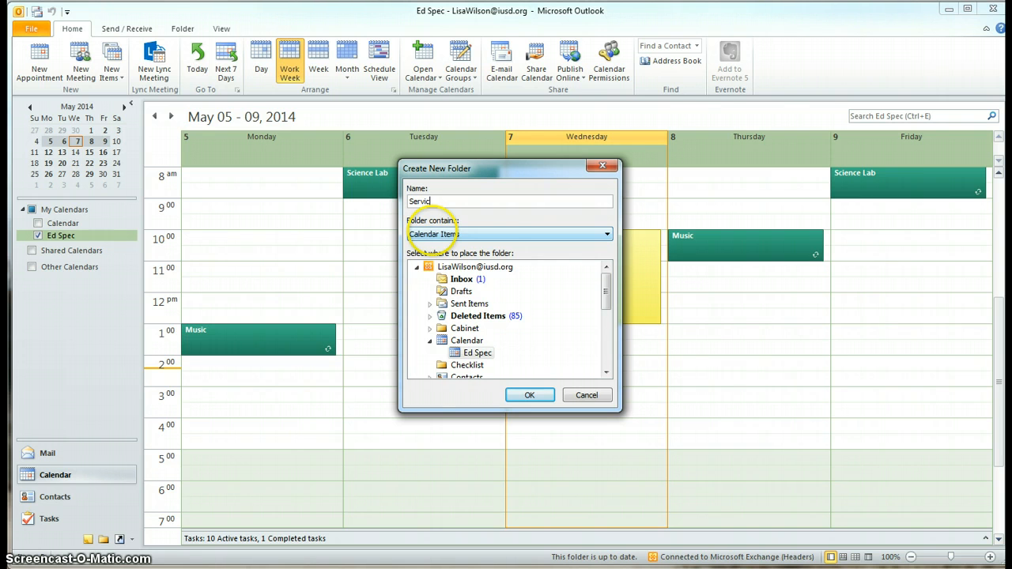
text(es)
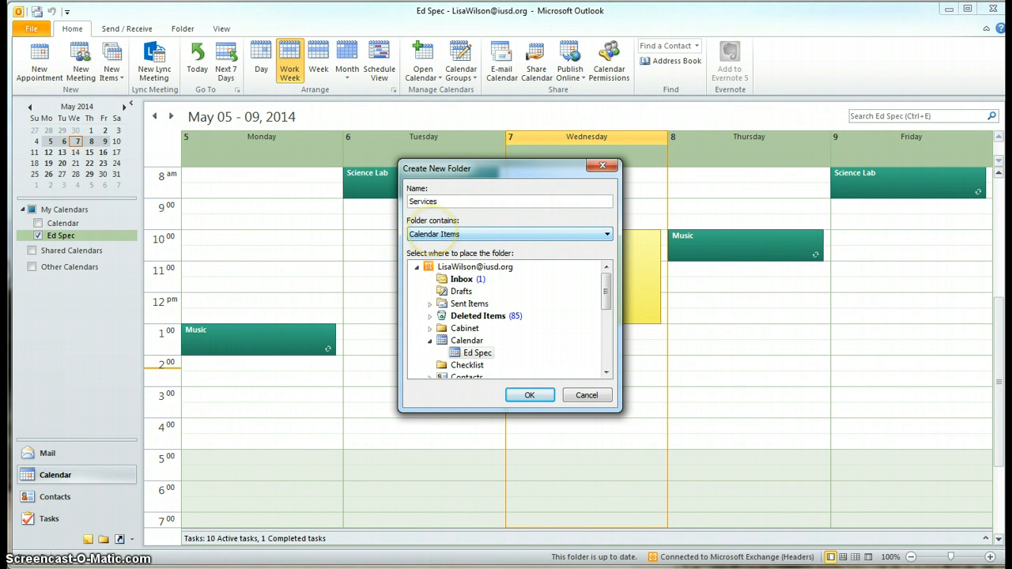
click(528, 395)
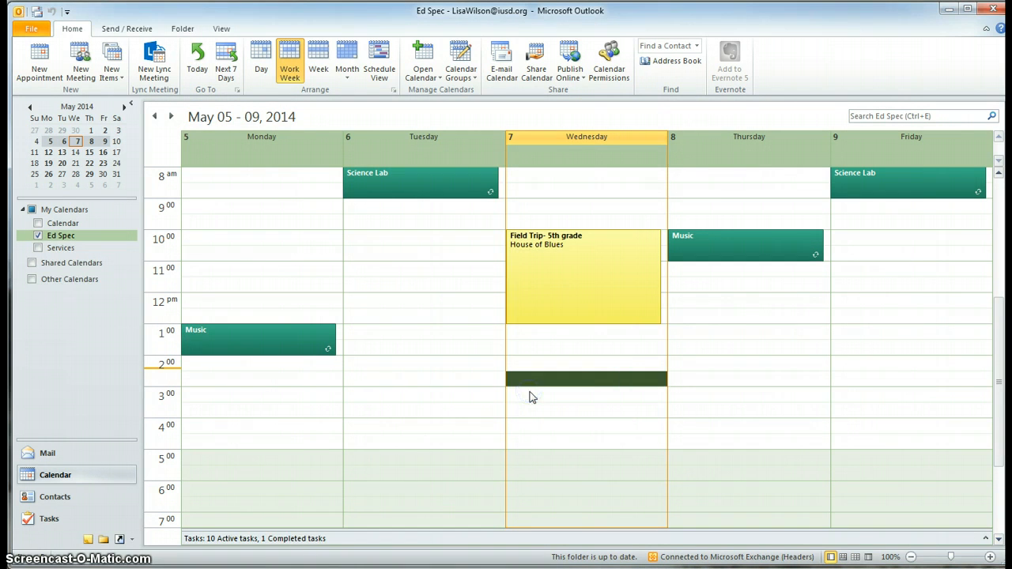
Show the Services calendar beside Ed Spec and start a Monday 9:00 AM appointment in it with the subject "Speech: E.K., N.D., S.A.".
click(38, 248)
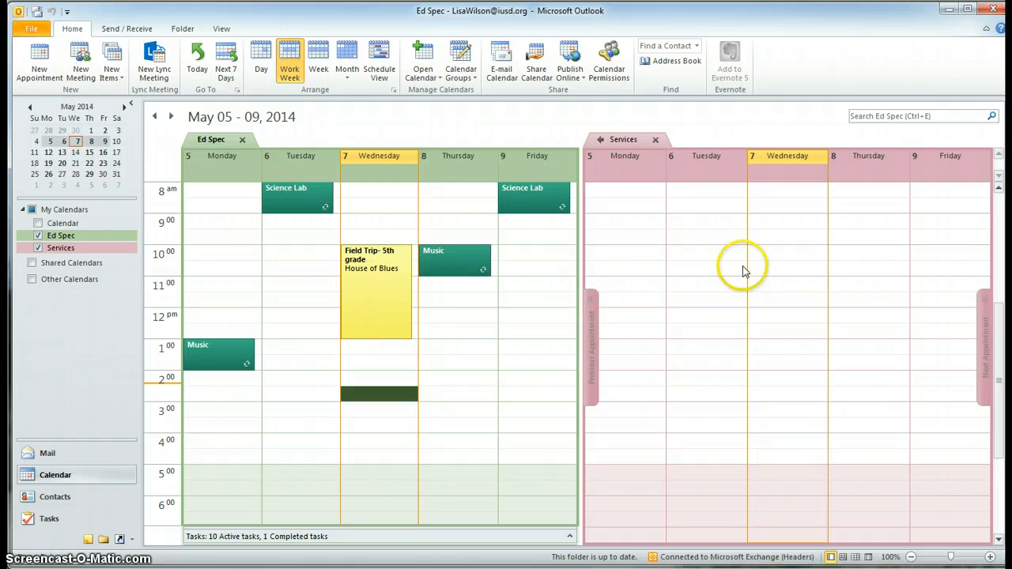
click(630, 228)
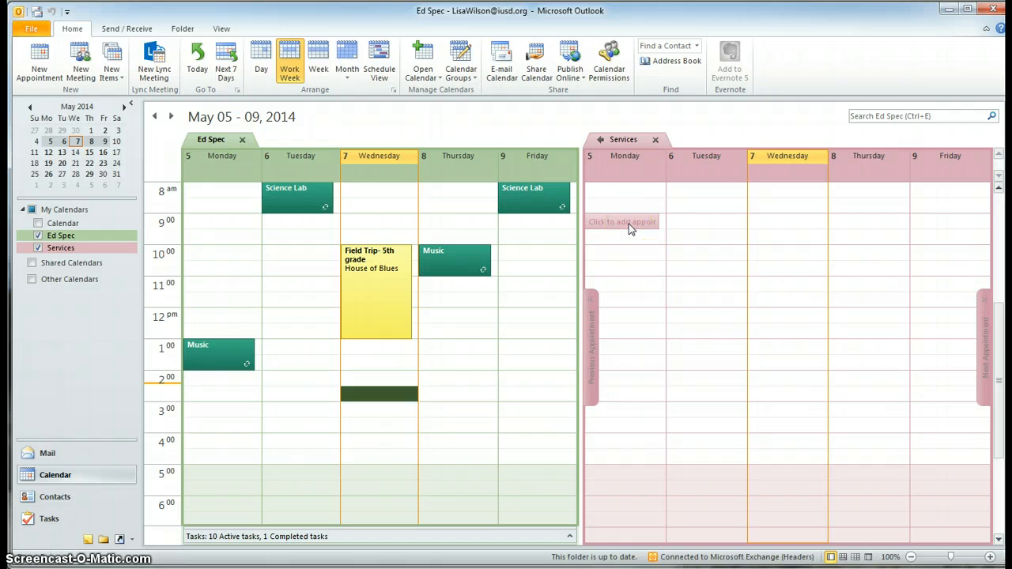
double_click(629, 224)
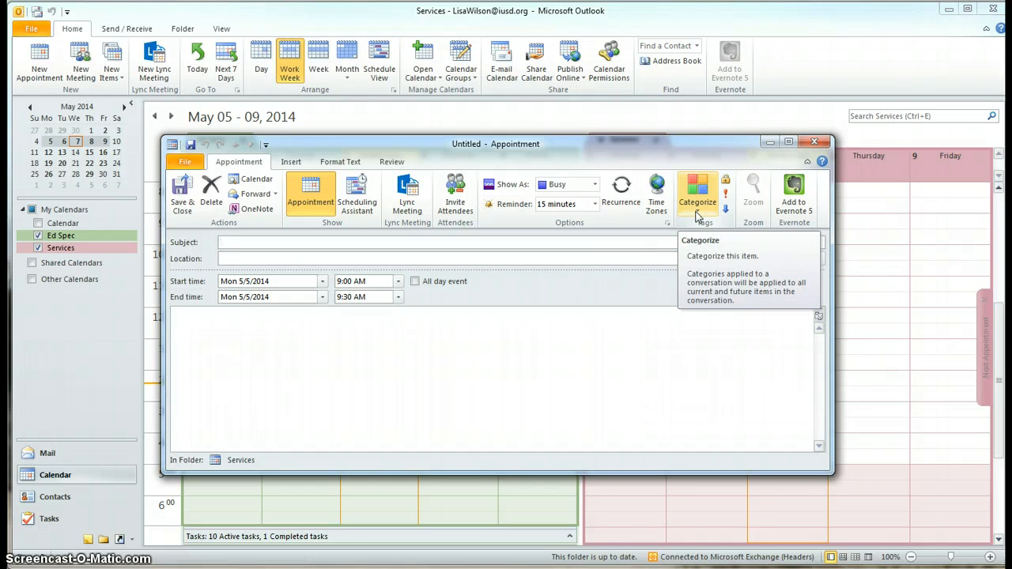
text(Spee)
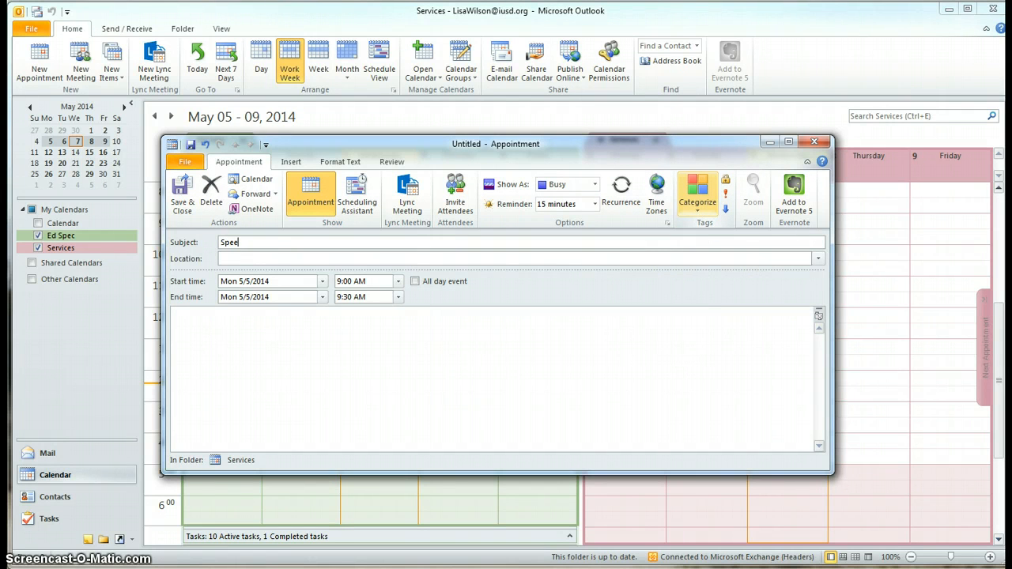
text(ch: E.K., N.D., S.A.)
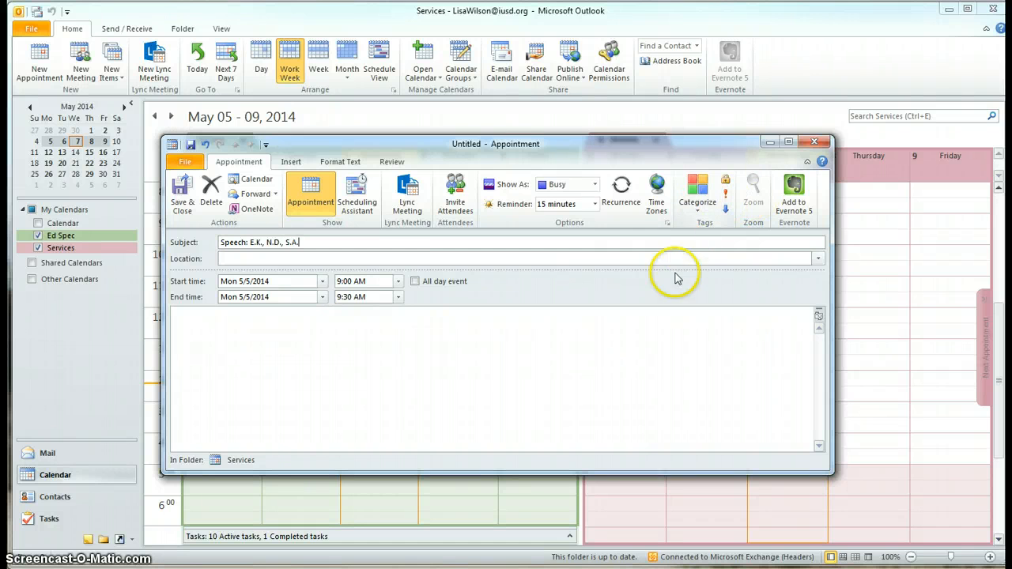
Set the appointment's reminder to None and assign it the Speech category.
click(595, 204)
click(577, 221)
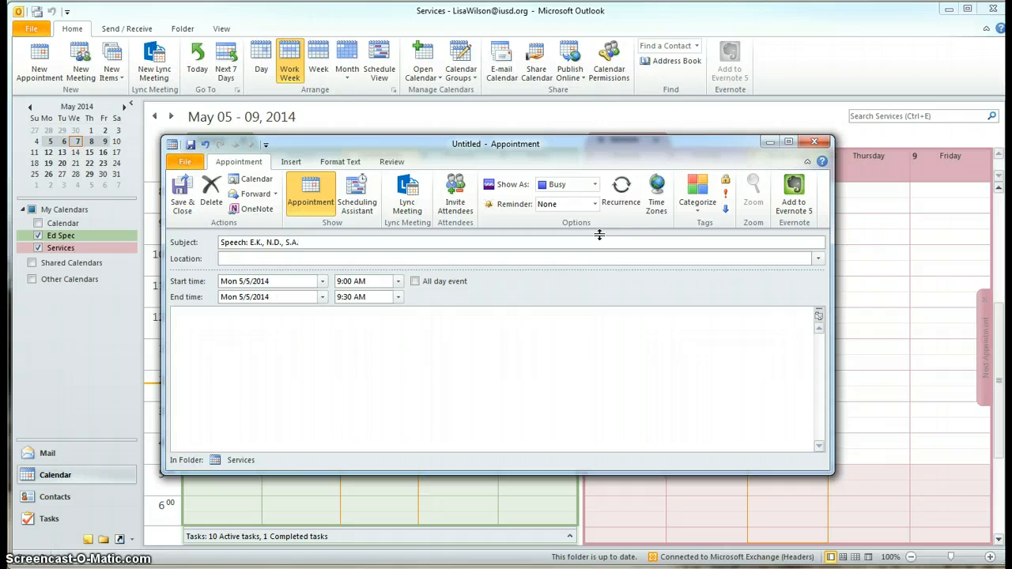
click(701, 207)
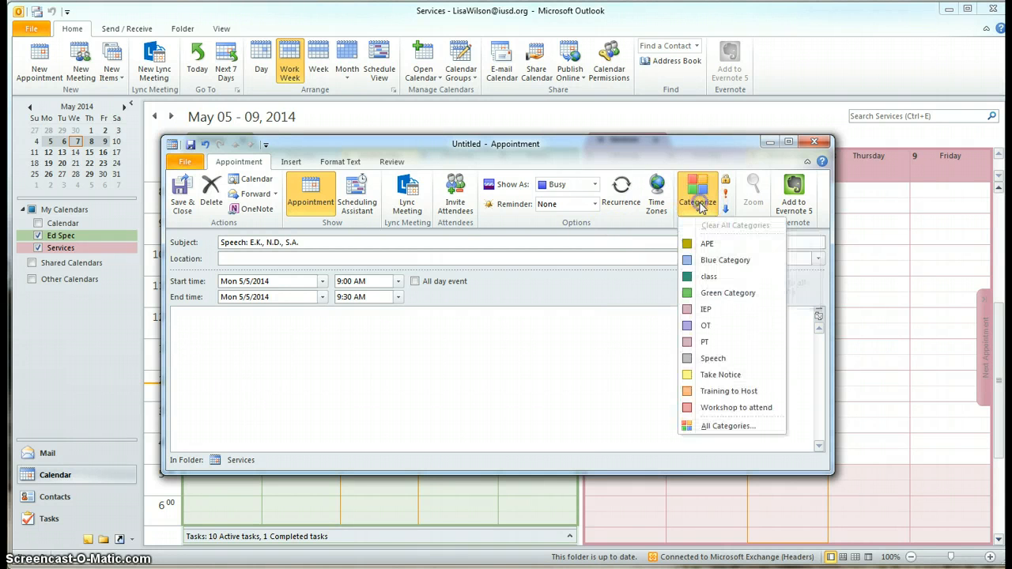
click(714, 360)
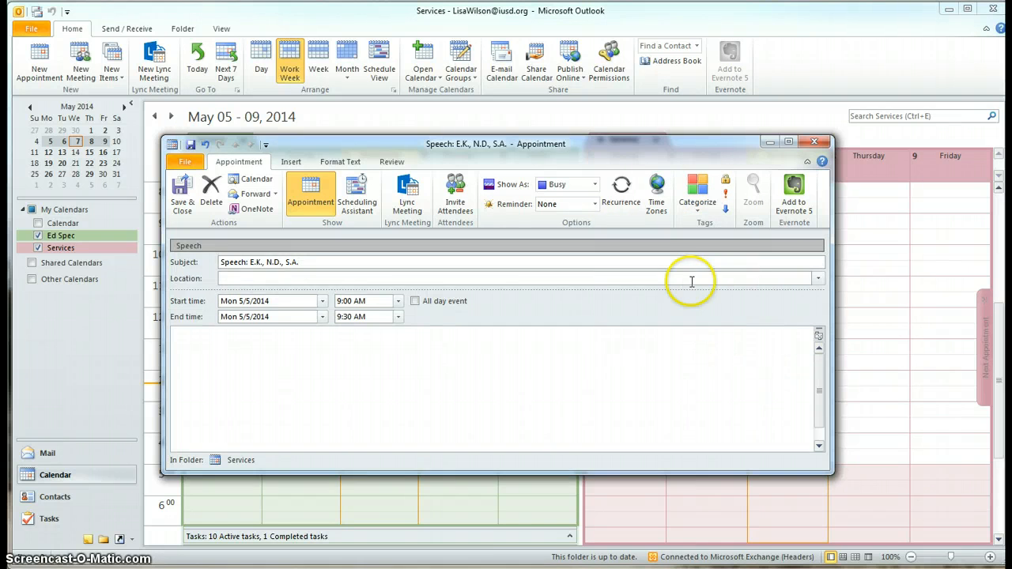
click(699, 216)
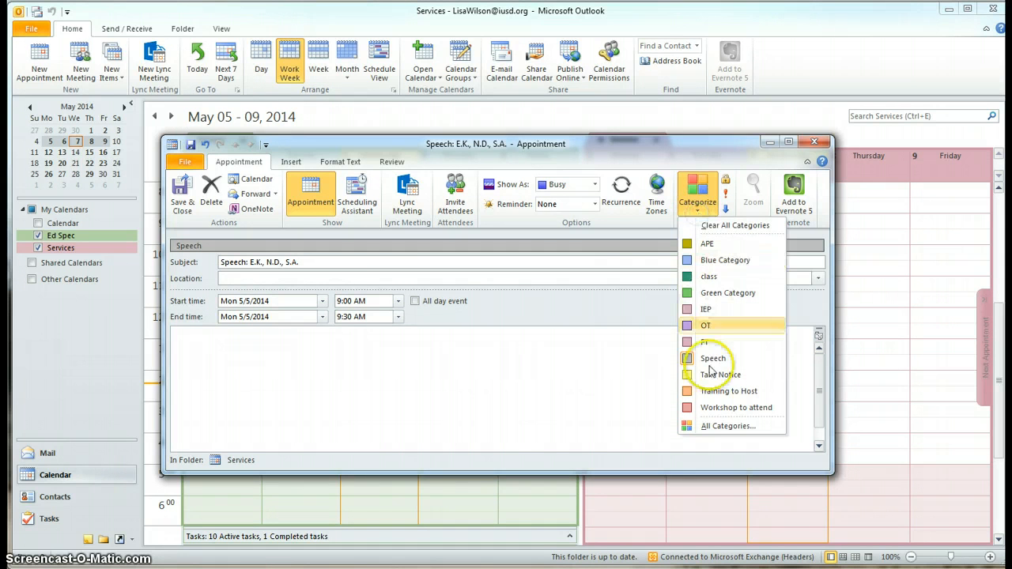
click(718, 430)
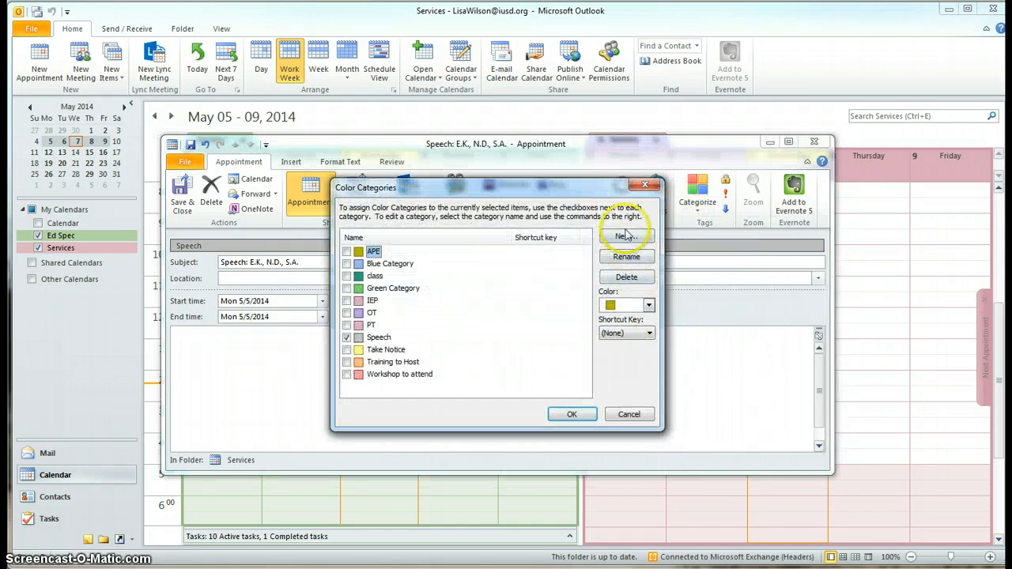
click(626, 238)
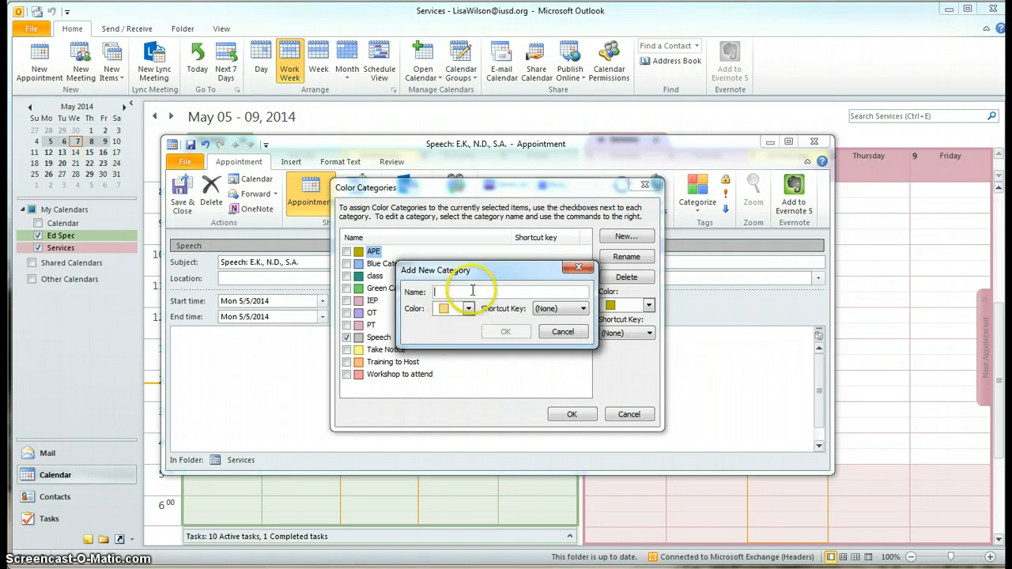
click(578, 268)
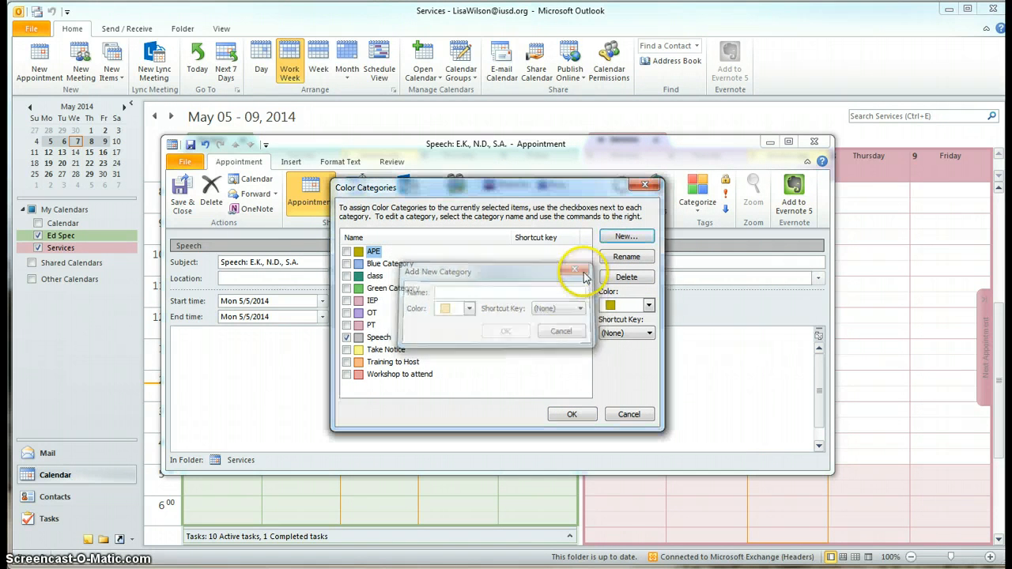
click(638, 188)
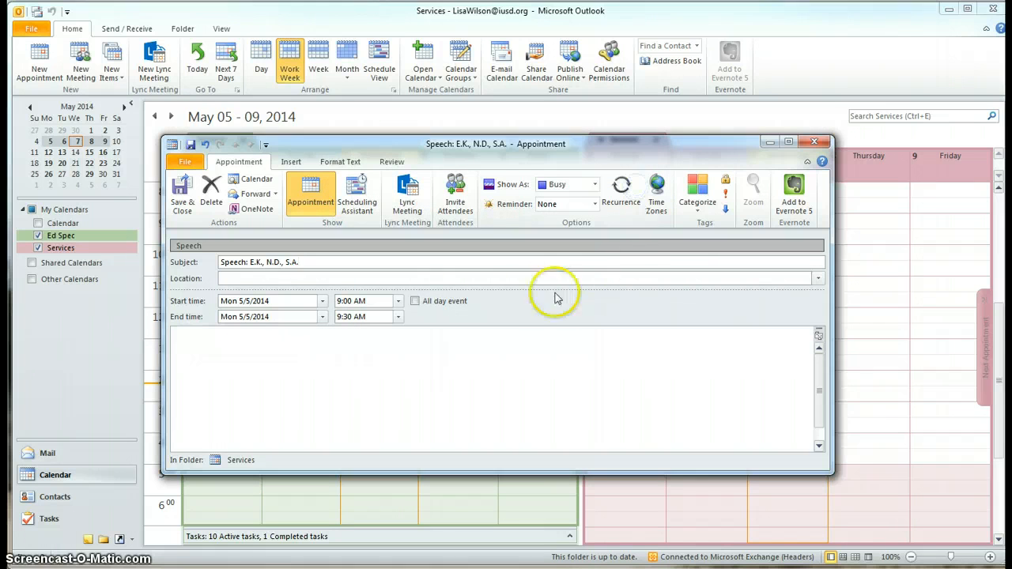
click(494, 295)
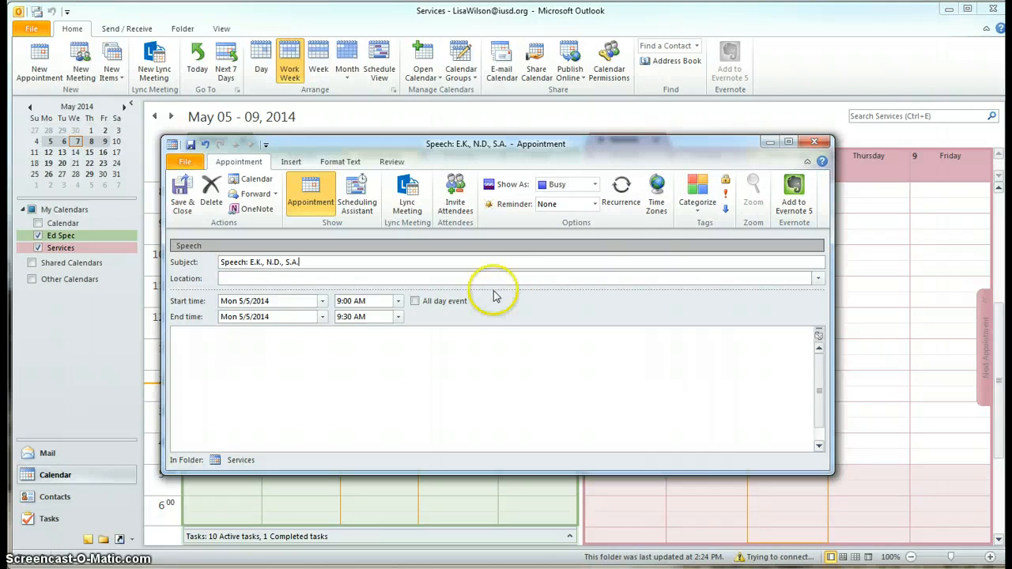
Make the speech appointment recur weekly on Mondays, ending by Thu 6/26/2014, and save the series.
click(620, 193)
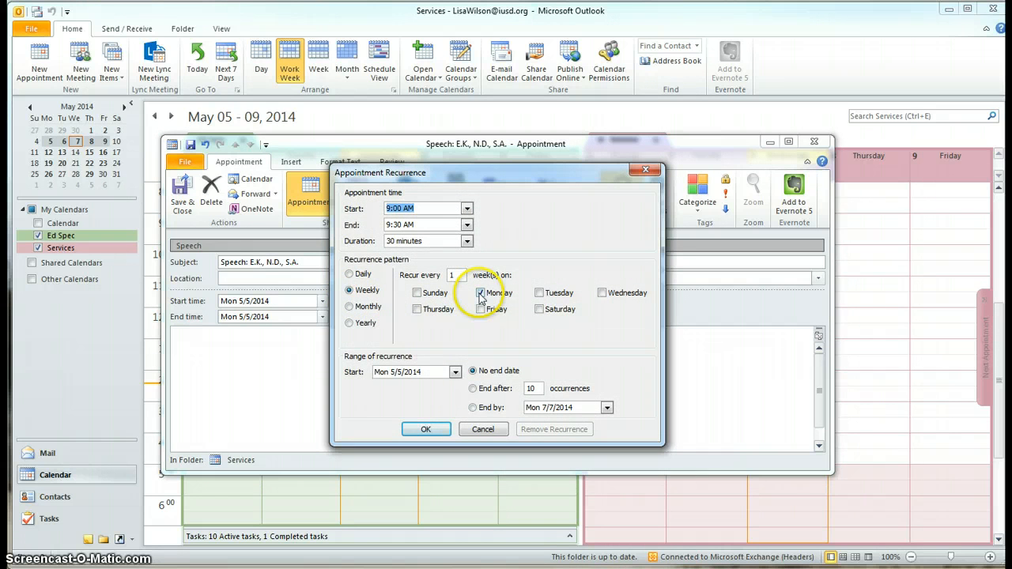
click(473, 407)
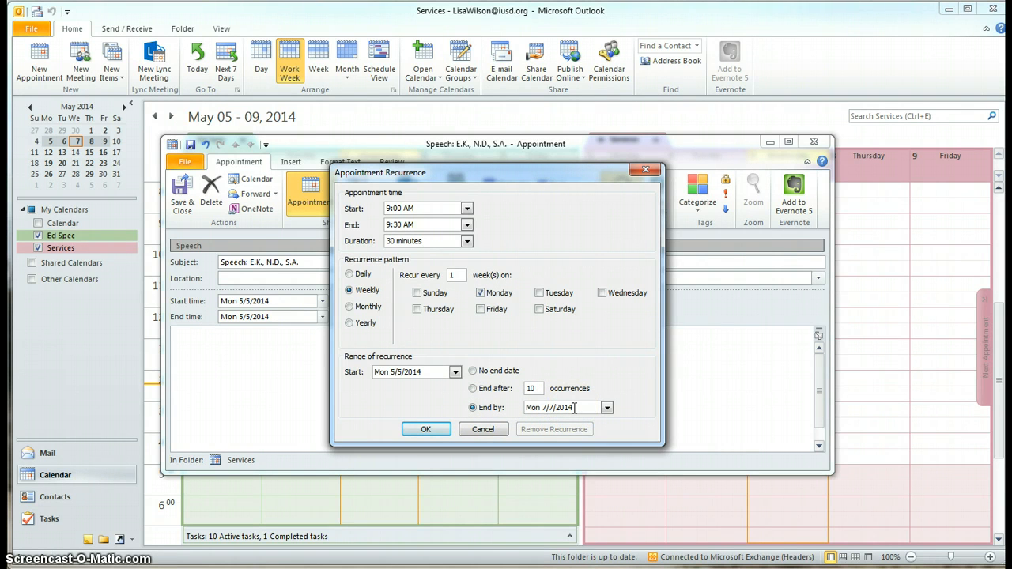
click(607, 407)
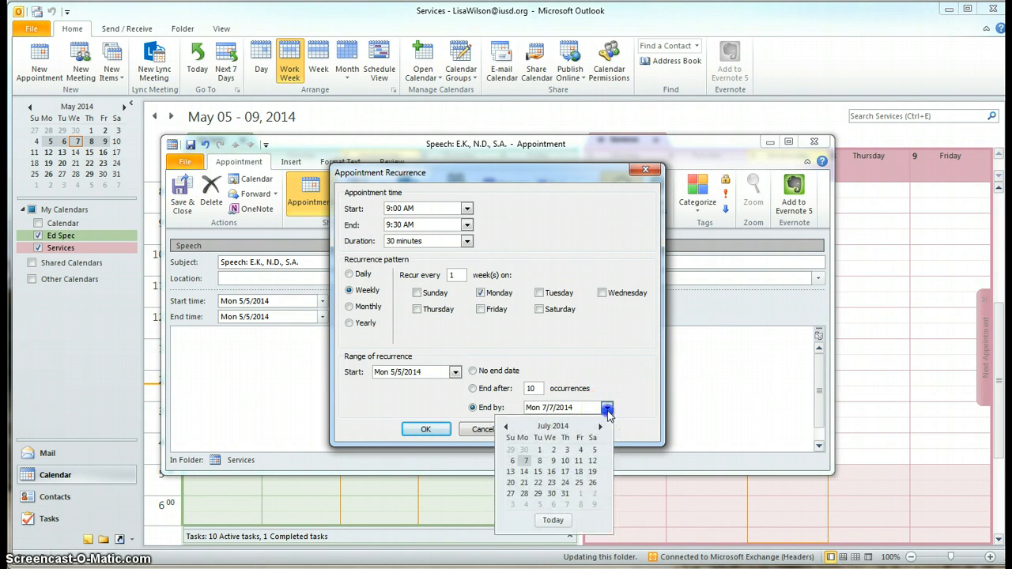
click(506, 426)
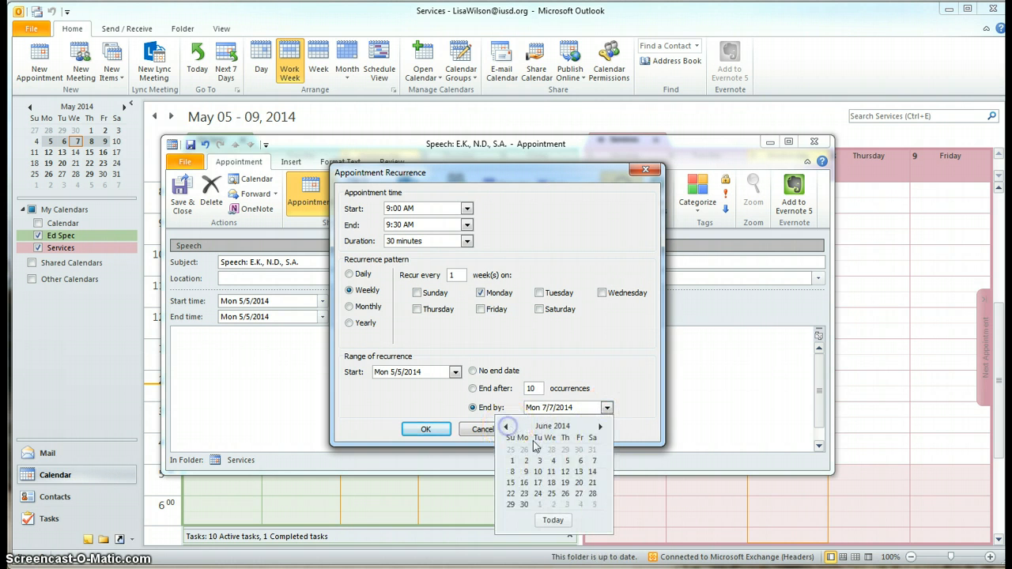
click(565, 493)
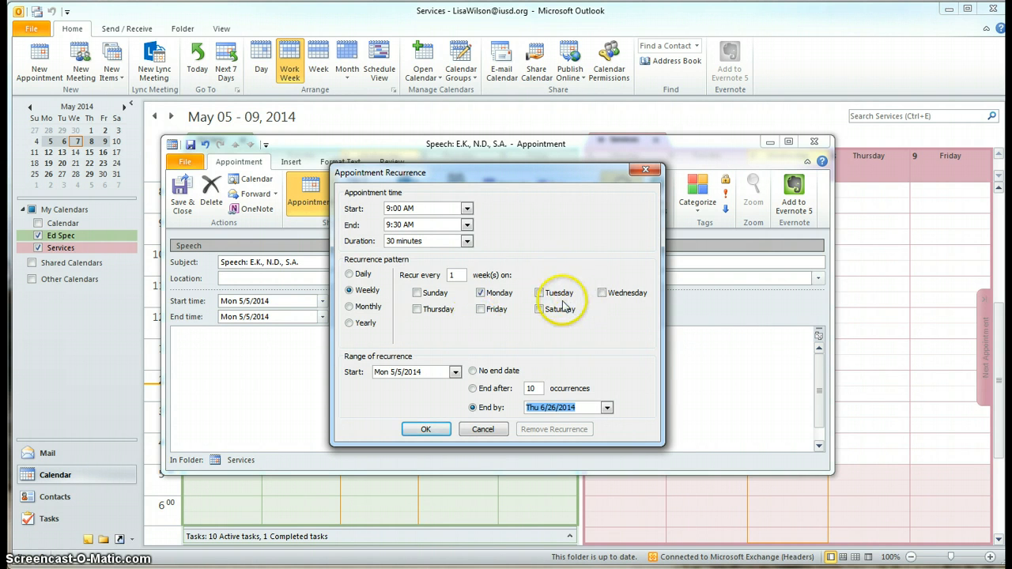
click(601, 292)
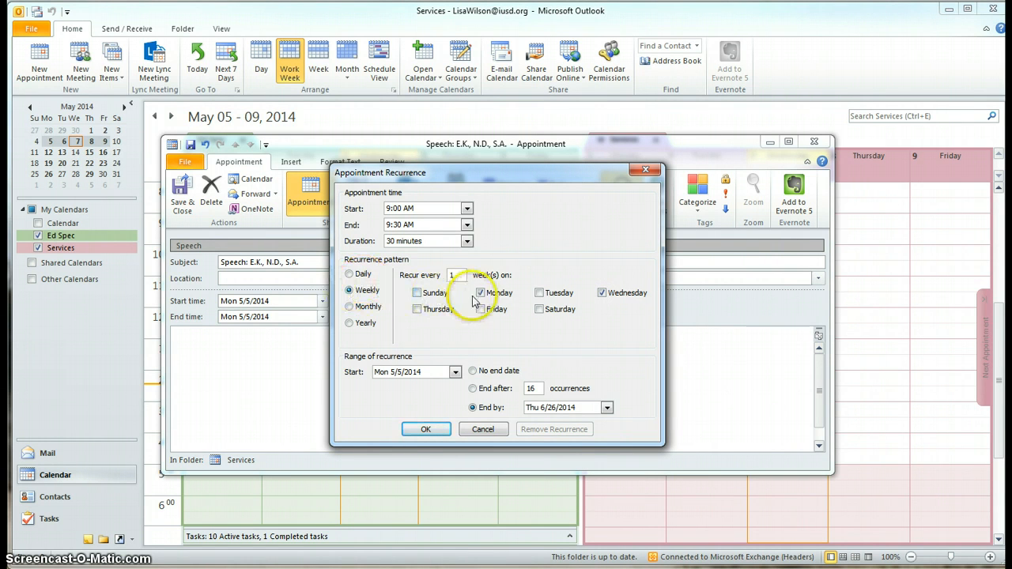
click(605, 294)
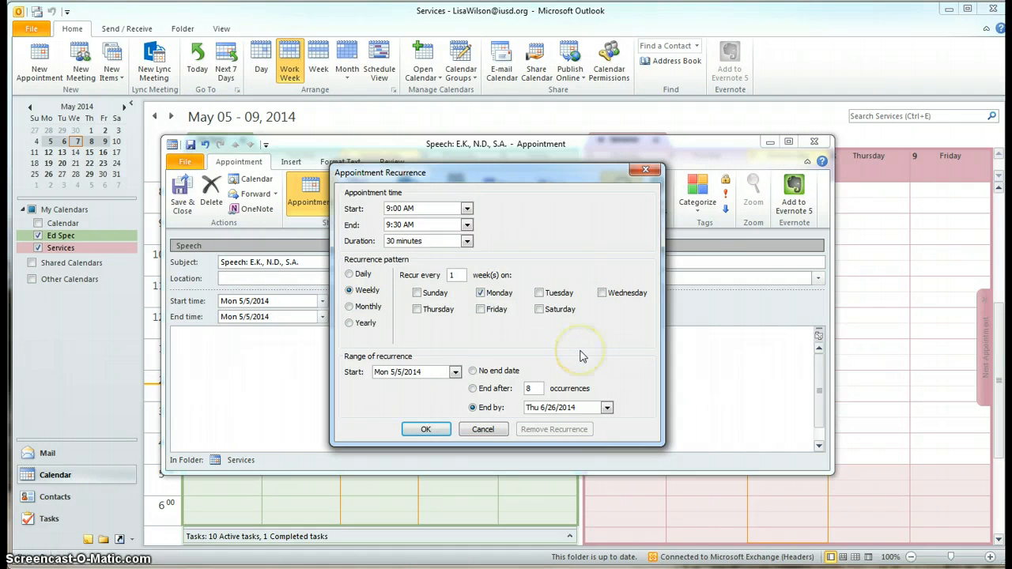
click(425, 429)
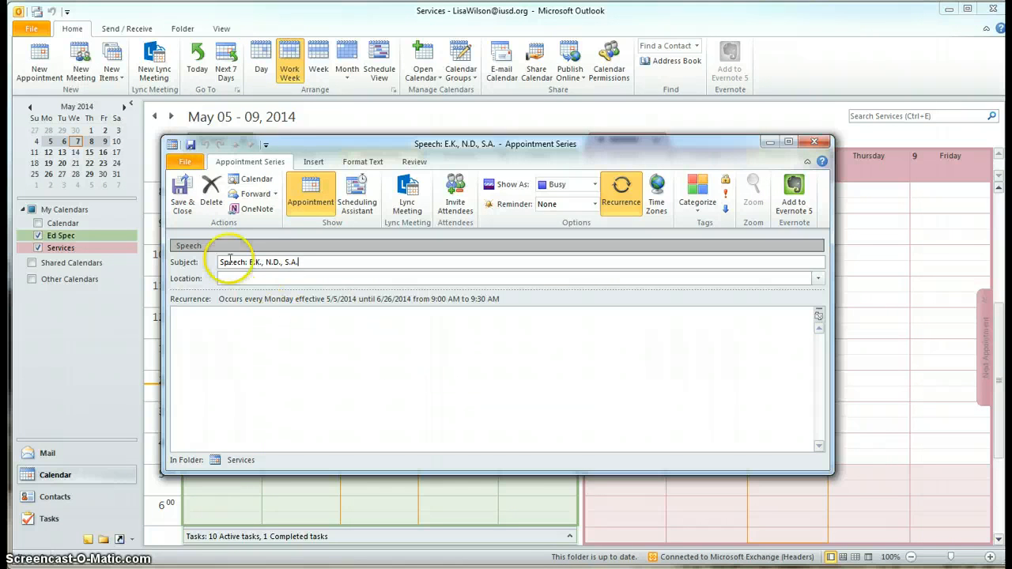
click(181, 197)
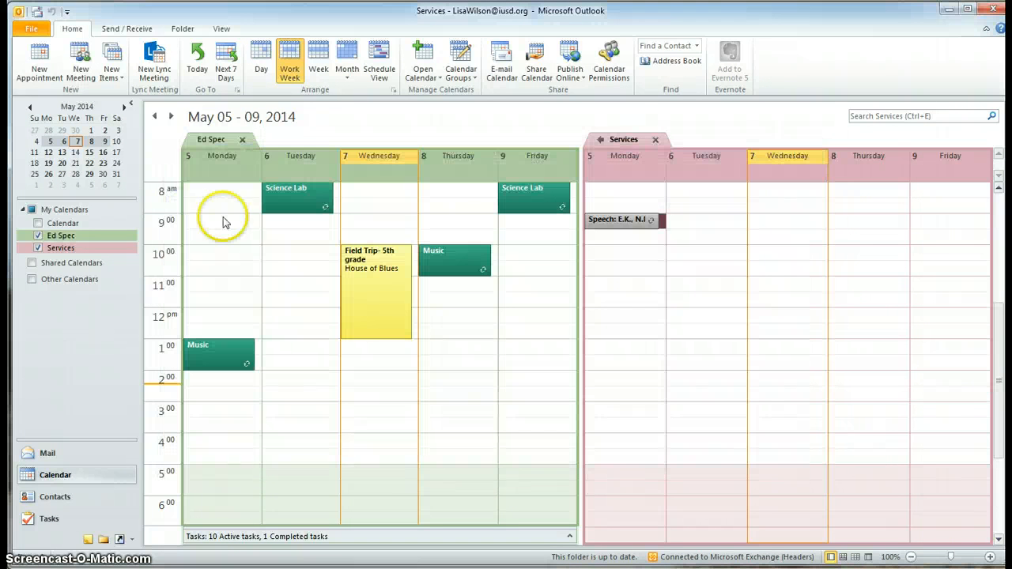
Overlay the Services calendar on Ed Spec and check the Wednesday field trip and Thursday 10:00 AM appointments for overlaps.
click(653, 286)
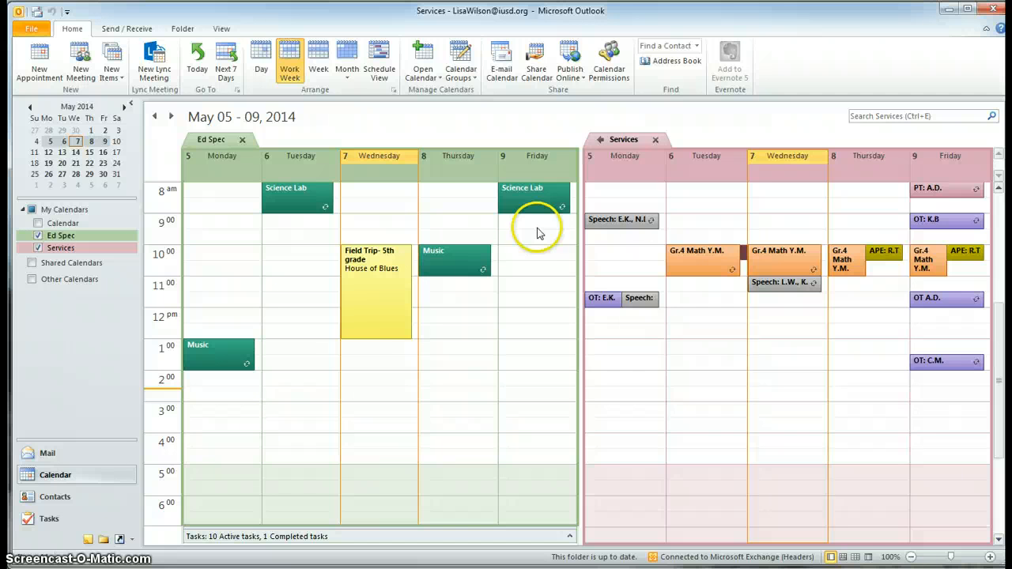
click(602, 139)
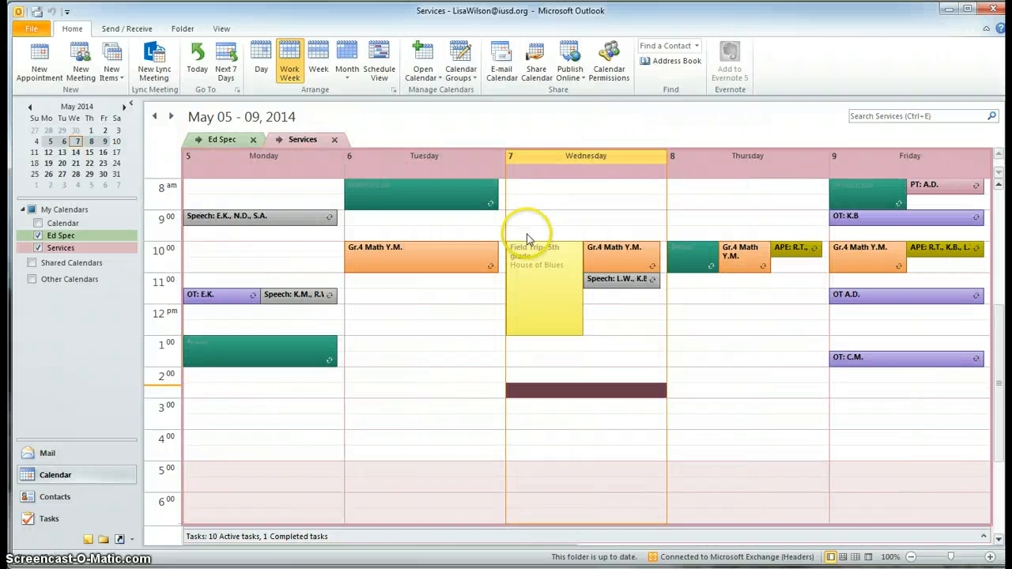
scroll(526, 235, up, 1)
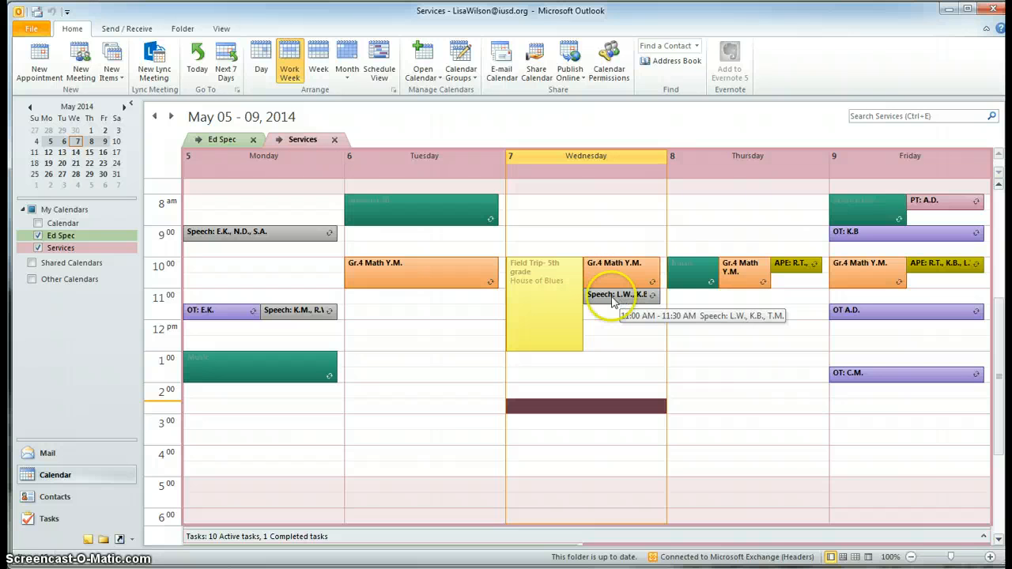
click(553, 301)
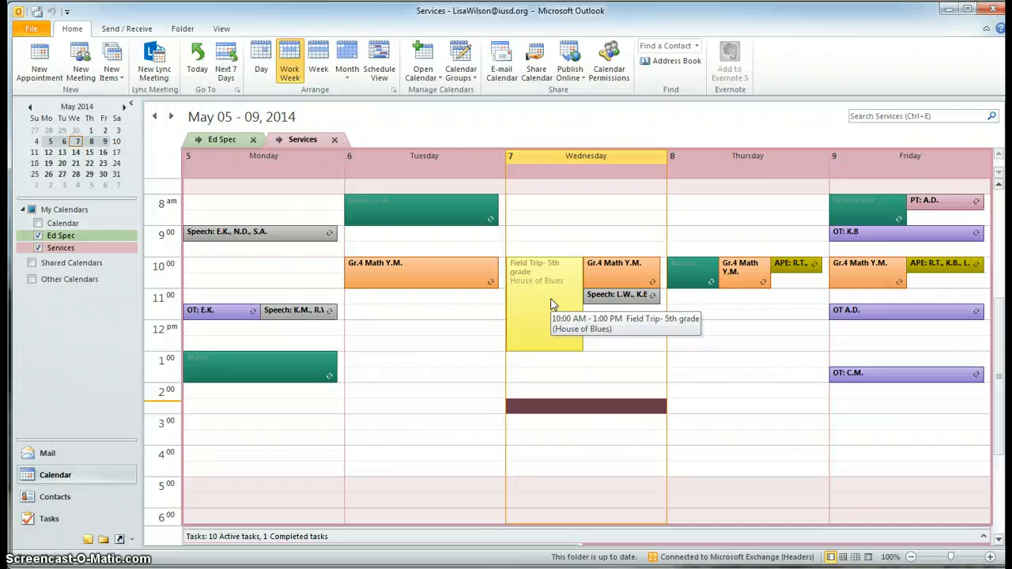
click(601, 299)
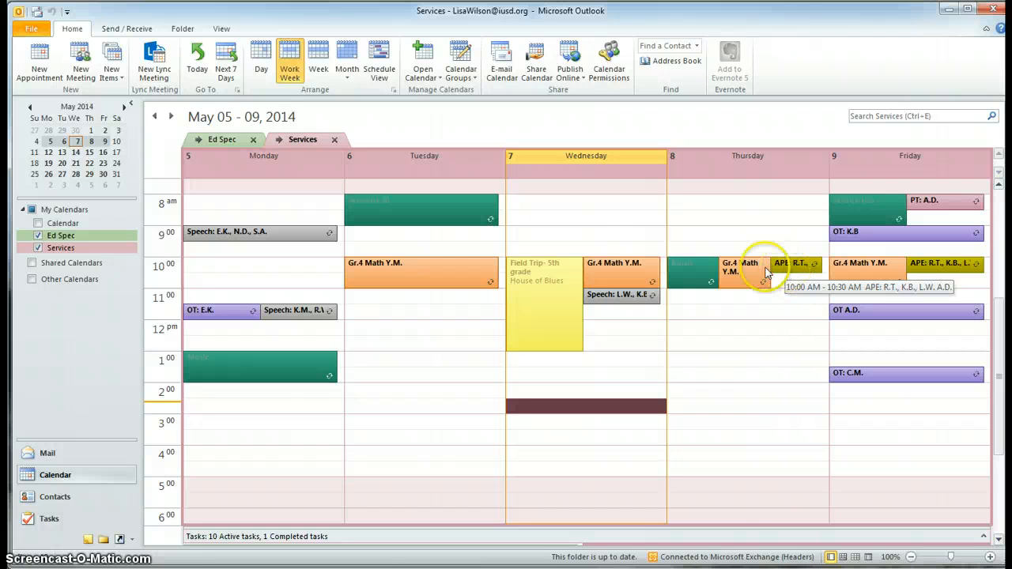
click(697, 280)
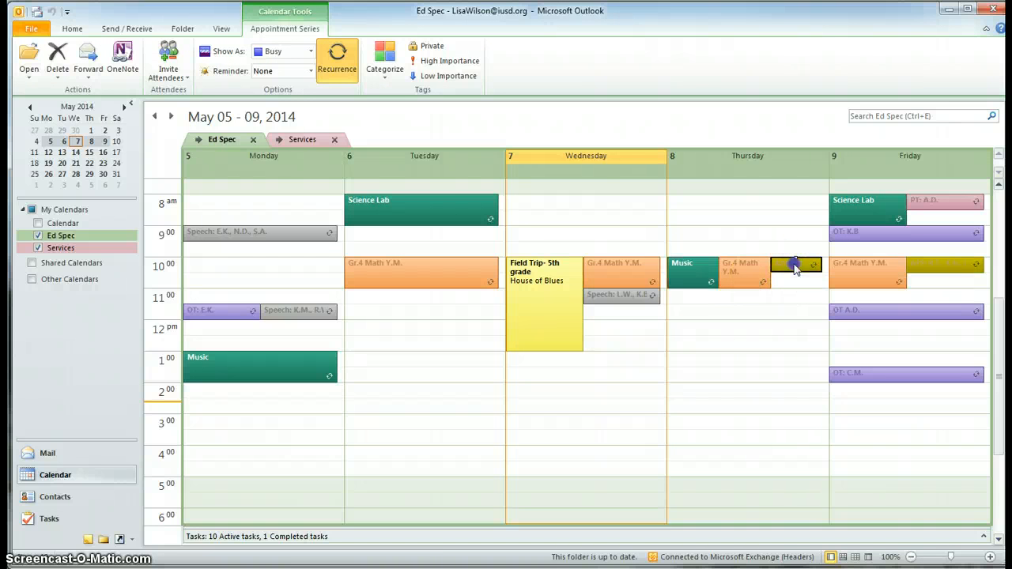
Select the Thursday 10:00 AM APE appointment in the Services calendar and preview the calendar printout in Weekly Agenda Style.
click(796, 268)
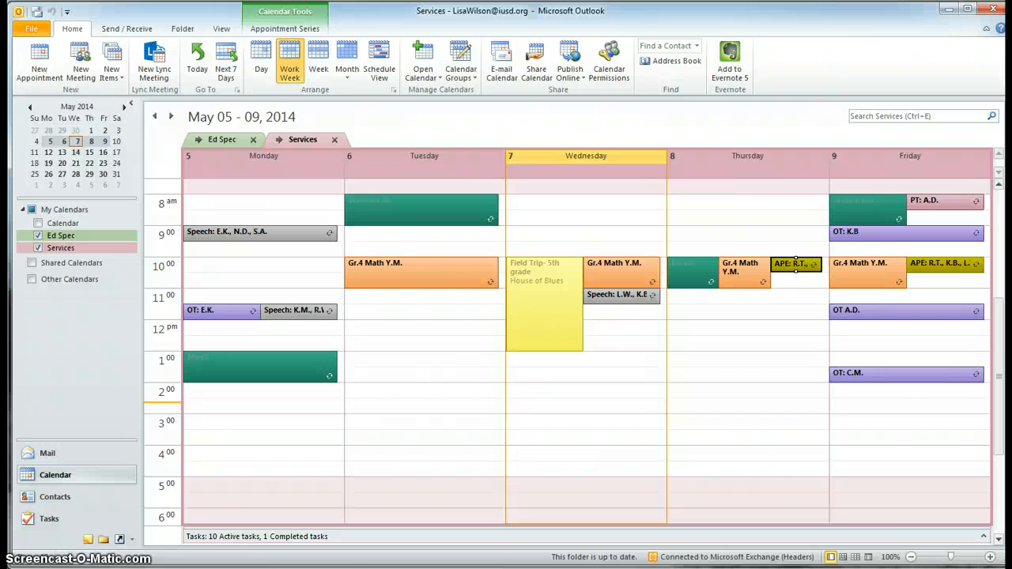
click(47, 30)
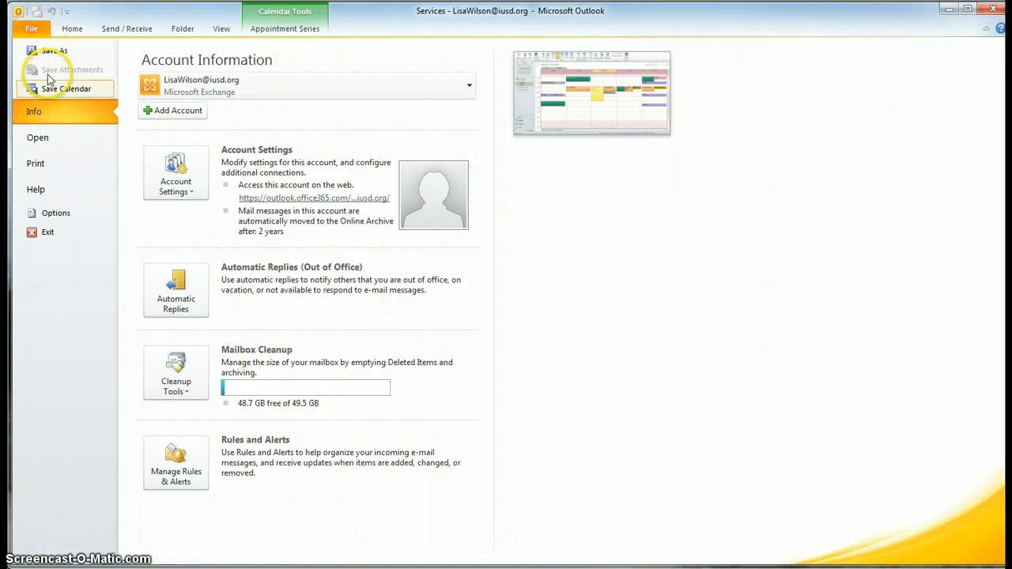
click(43, 162)
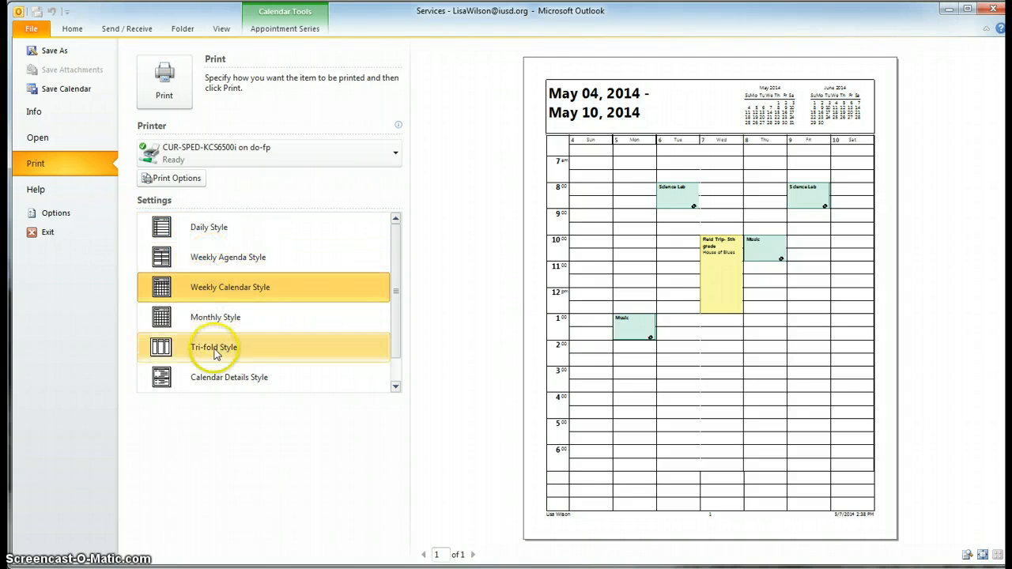
click(221, 258)
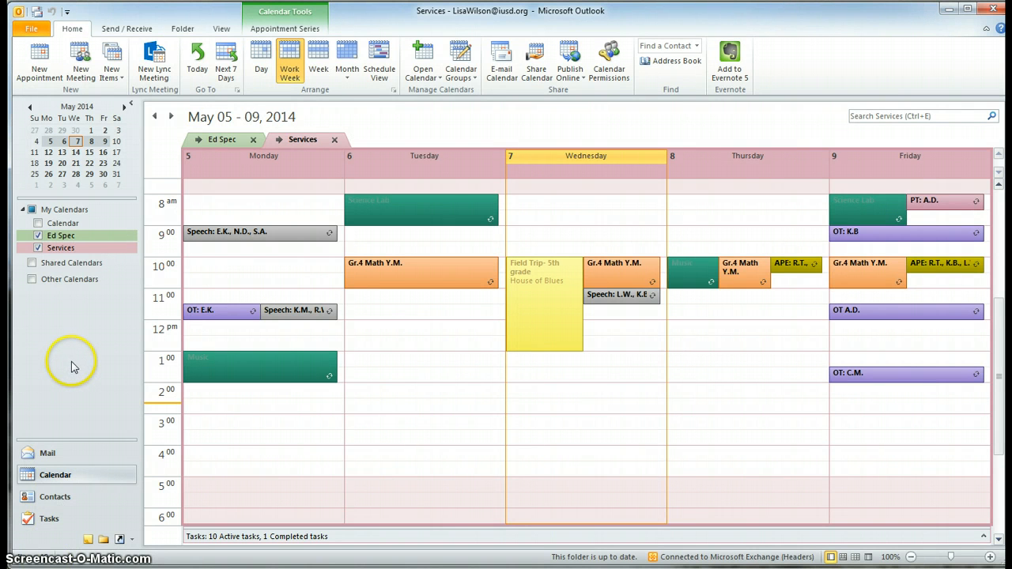
Show the sharing options for the Services calendar.
right_click(102, 248)
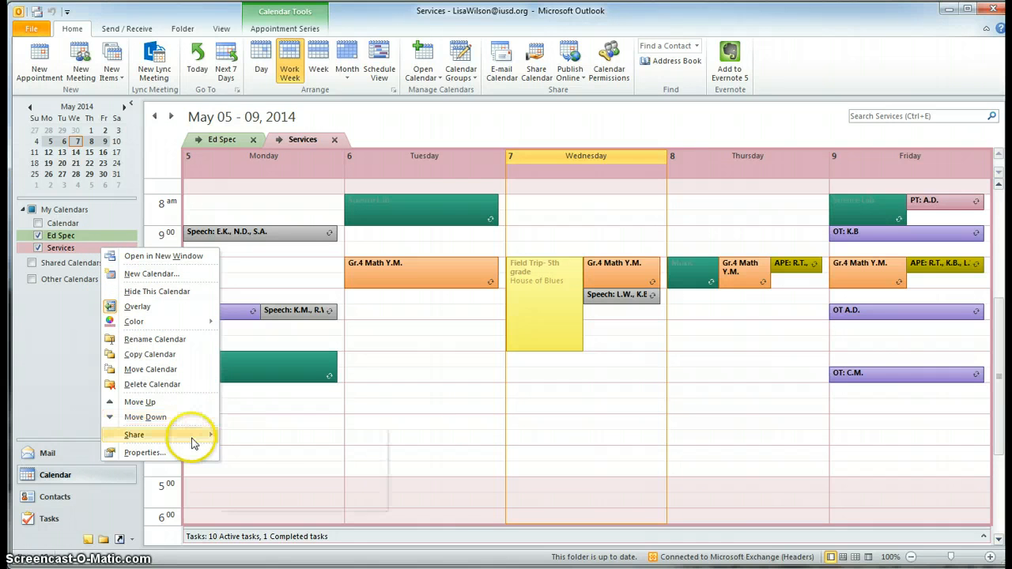
mouse_move(191, 439)
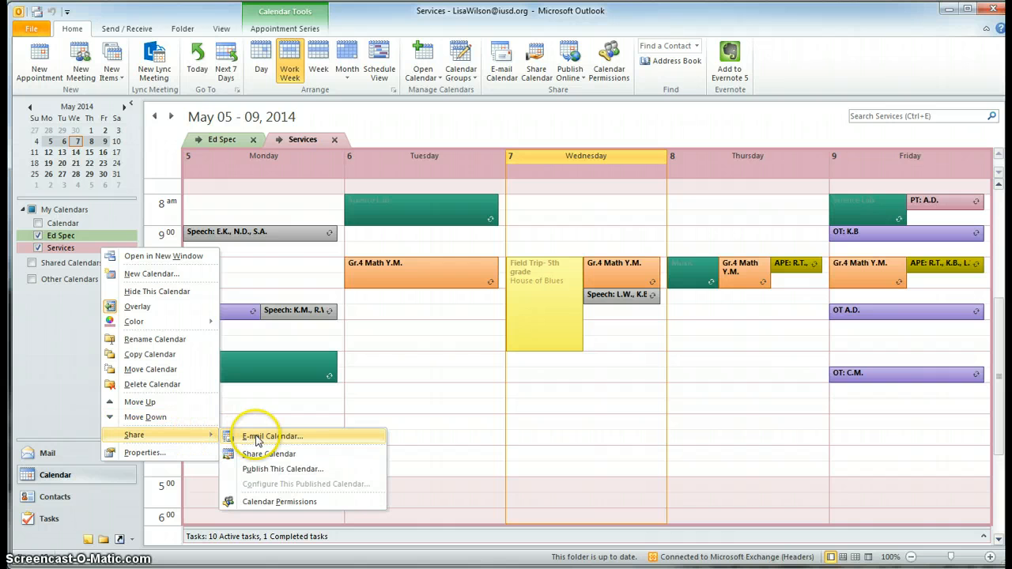